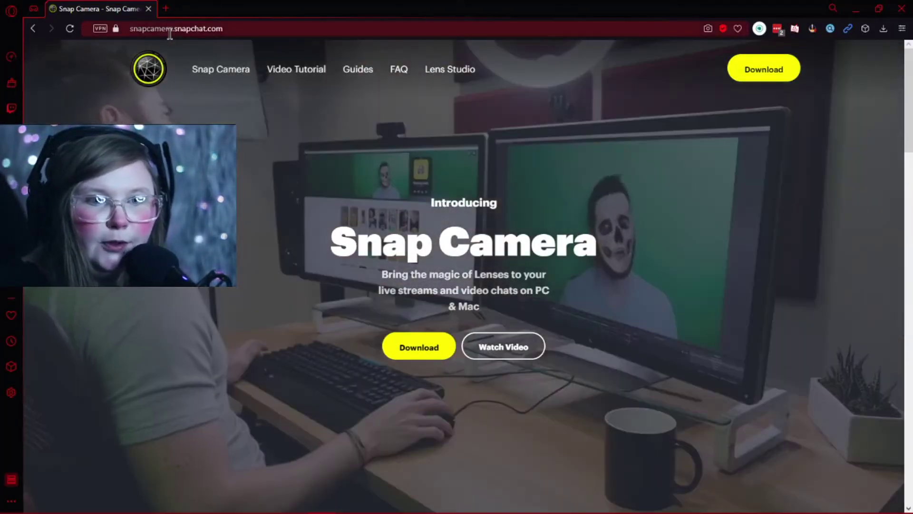
- Go to the Snap Camera Download page and tick the Privacy Policy and License Agreement checkbox
{"action": "left_click_drag", "start_coordinate": [132, 29], "coordinate": [253, 51]}
{"action": "left_click", "coordinate": [287, 29]}
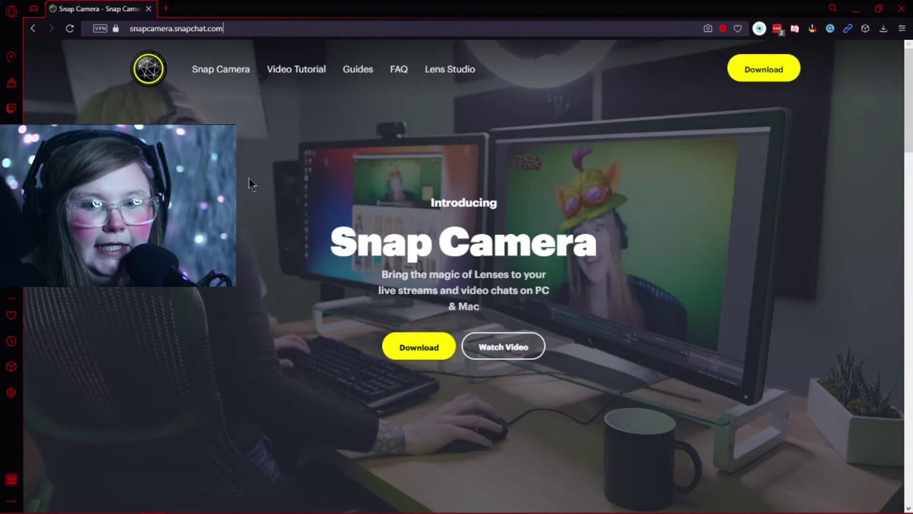
{"action": "left_click", "coordinate": [247, 175]}
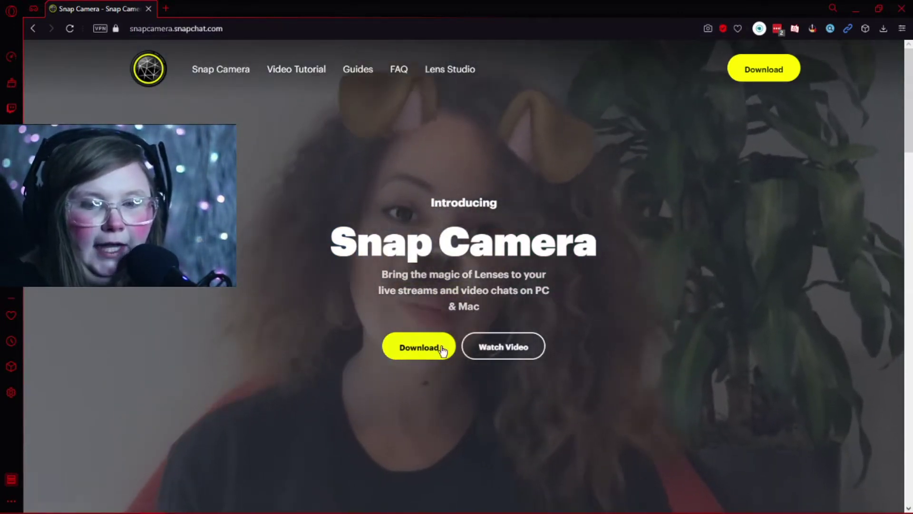
{"action": "left_click", "coordinate": [414, 348]}
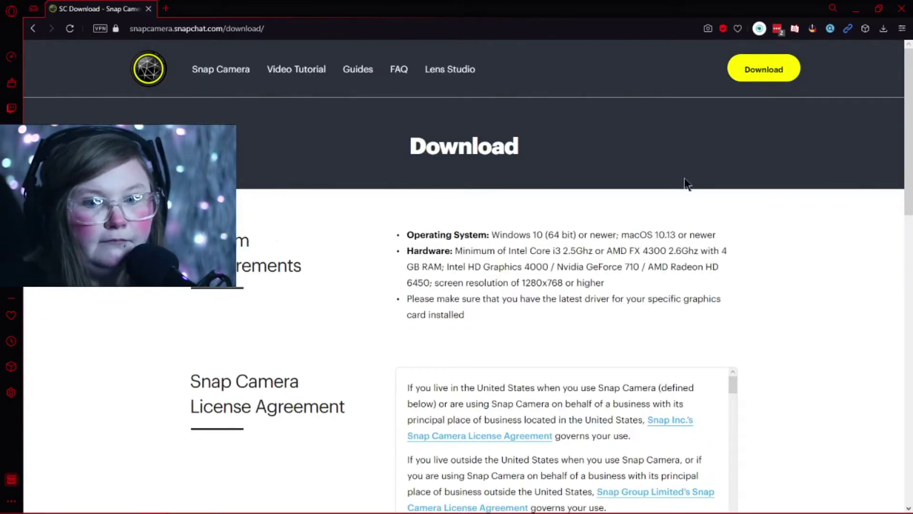
{"action": "scroll", "coordinate": [776, 214], "scroll_direction": "down", "scroll_amount": 10}
{"action": "scroll", "coordinate": [775, 291], "scroll_direction": "up", "scroll_amount": 5}
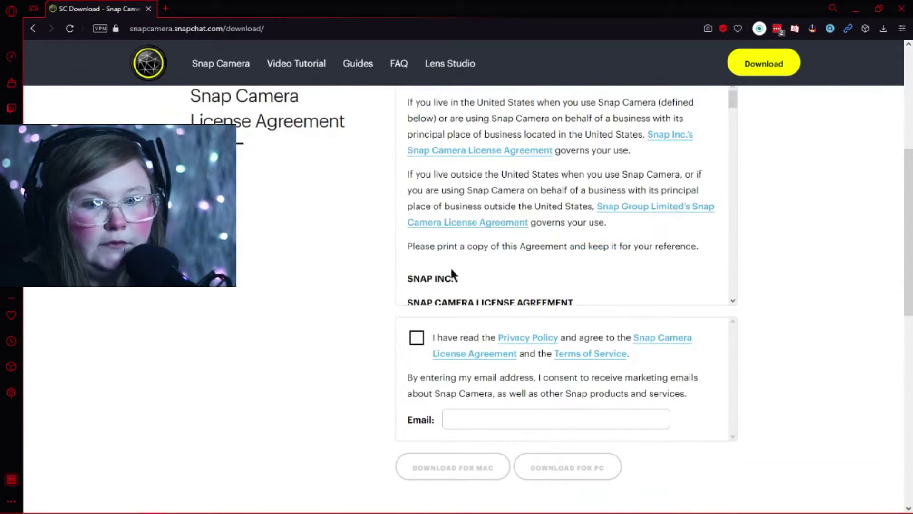
{"action": "left_click", "coordinate": [409, 341]}
{"action": "scroll", "coordinate": [342, 355], "scroll_direction": "down", "scroll_amount": 5}
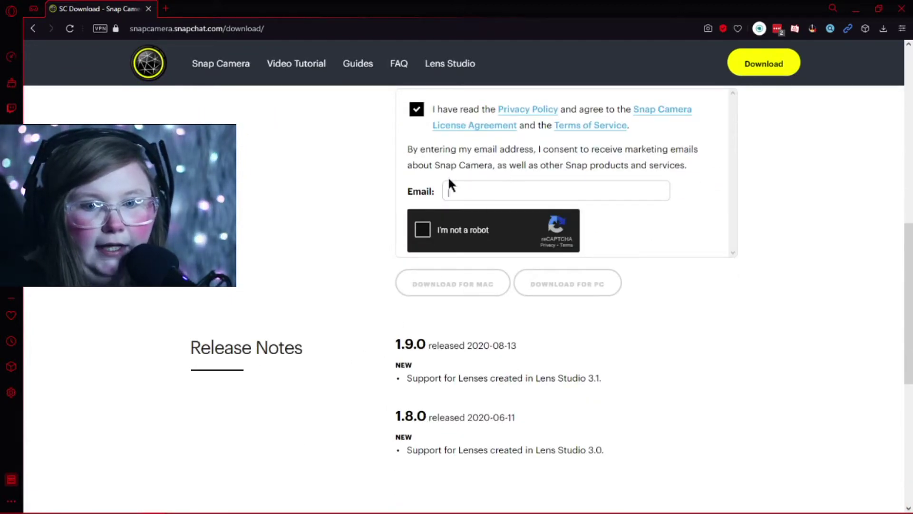
- Enter an email address, pass the 'I'm not a robot' check and download Snap Camera for PC
{"action": "left_click", "coordinate": [453, 191]}
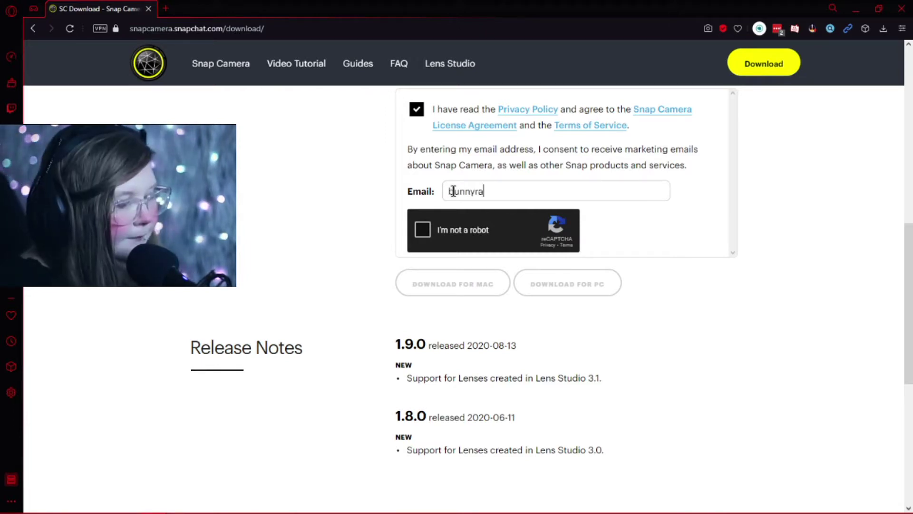
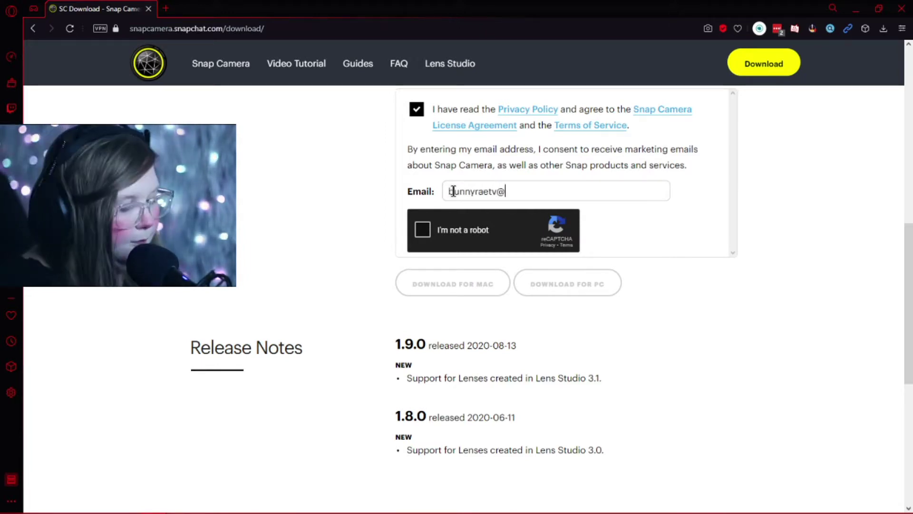
{"action": "left_click", "coordinate": [424, 230]}
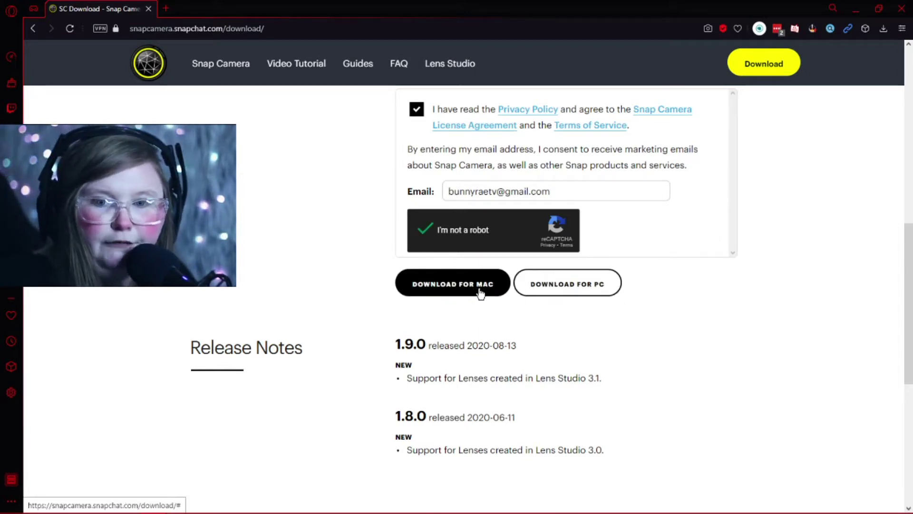
{"action": "left_click", "coordinate": [542, 295]}
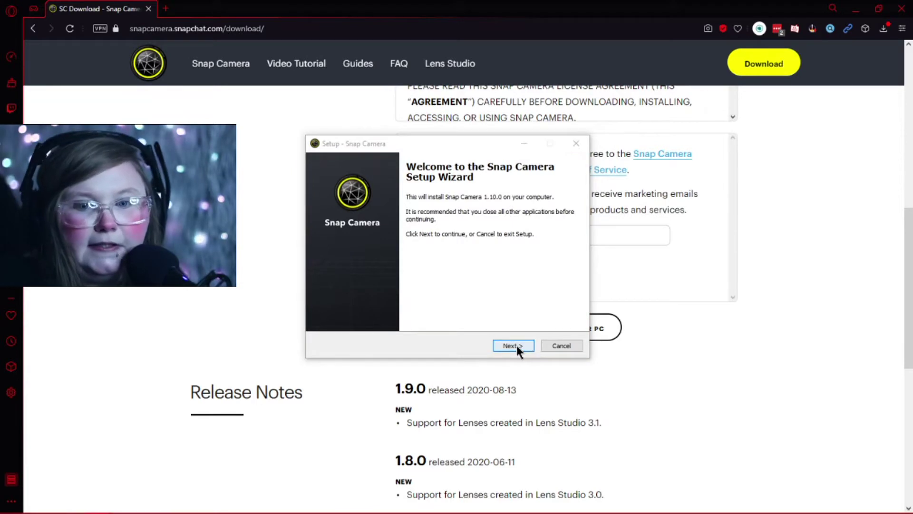
- Run the Snap Camera 1.10.0 setup with the desktop shortcut kept and install it
{"action": "left_click", "coordinate": [514, 346]}
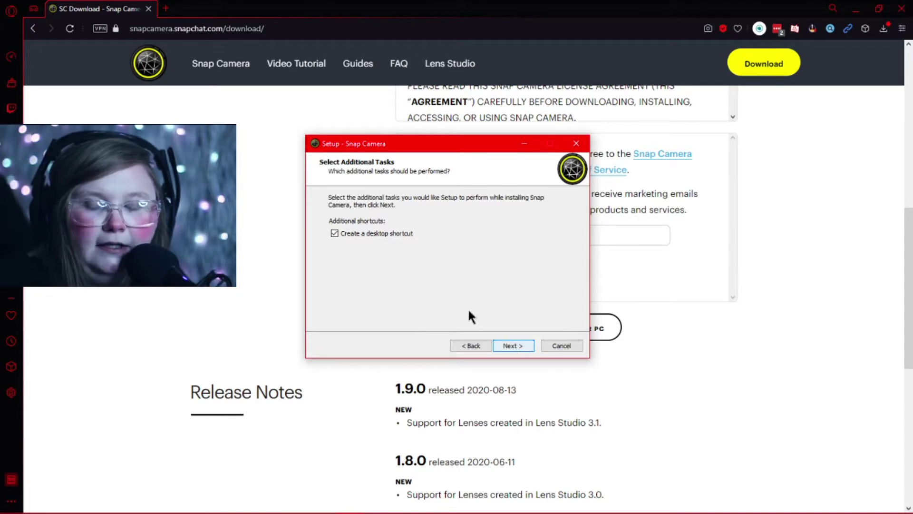
{"action": "left_click", "coordinate": [524, 346]}
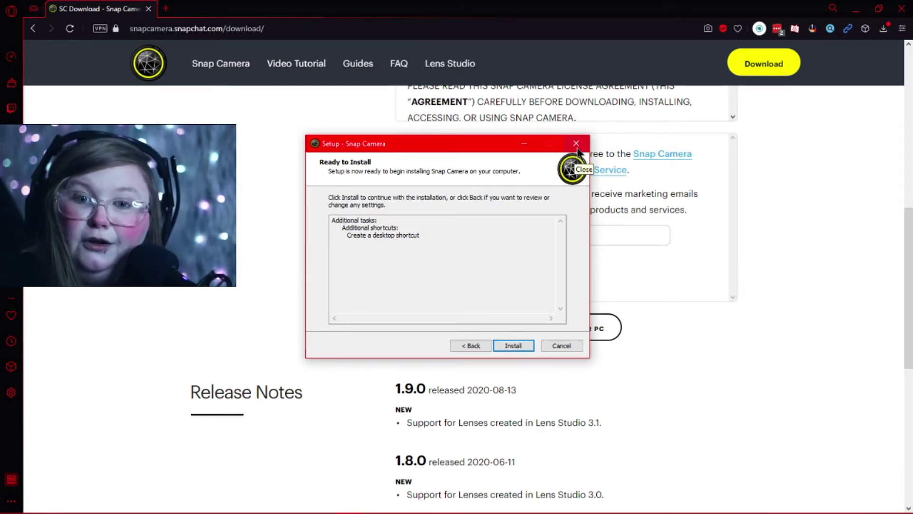
{"action": "left_click", "coordinate": [513, 345]}
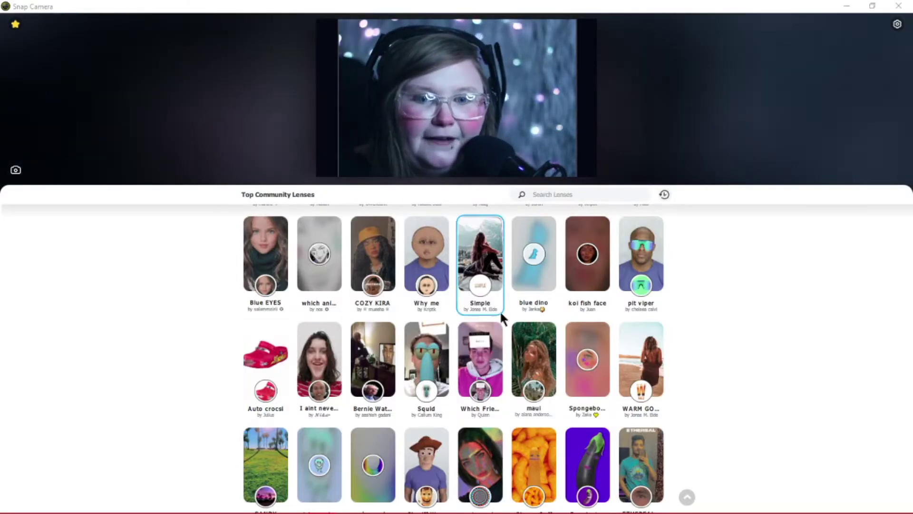
{"action": "scroll", "coordinate": [513, 312], "scroll_direction": "up", "scroll_amount": 3}
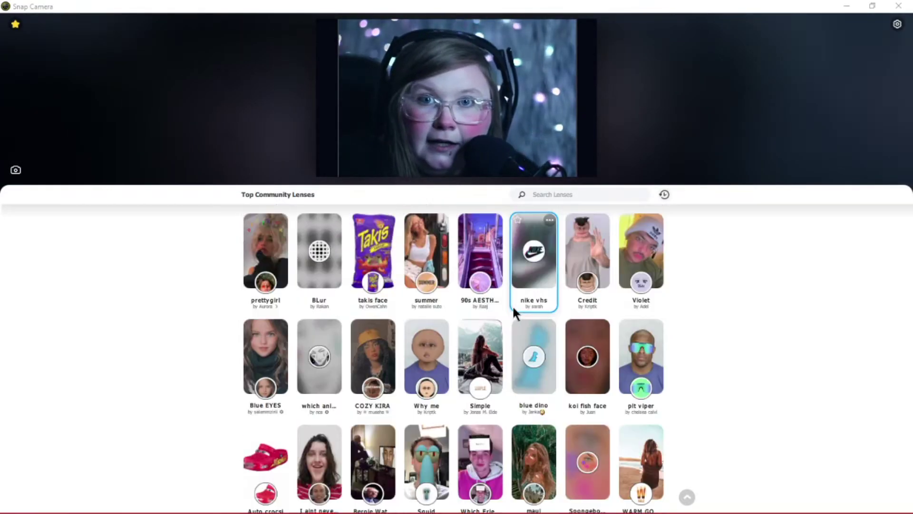
{"action": "scroll", "coordinate": [514, 309], "scroll_direction": "up", "scroll_amount": 10}
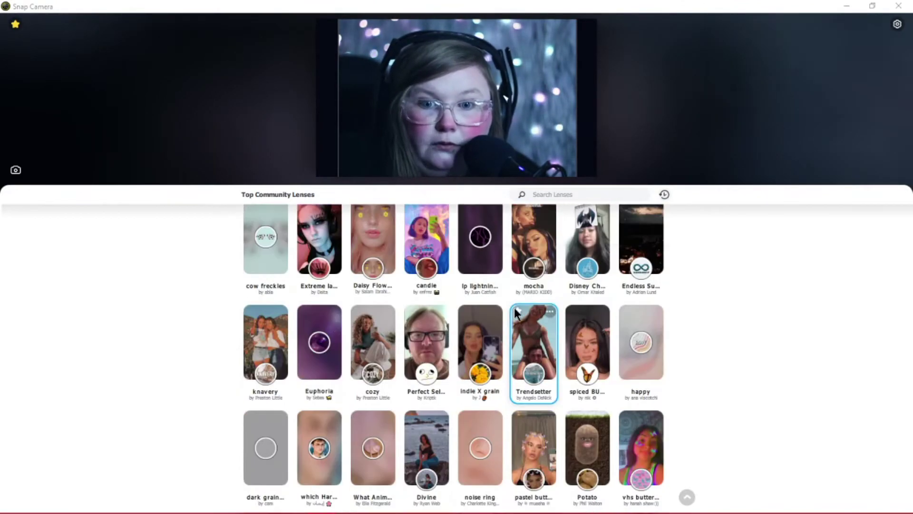
{"action": "scroll", "coordinate": [466, 298], "scroll_direction": "up", "scroll_amount": 10}
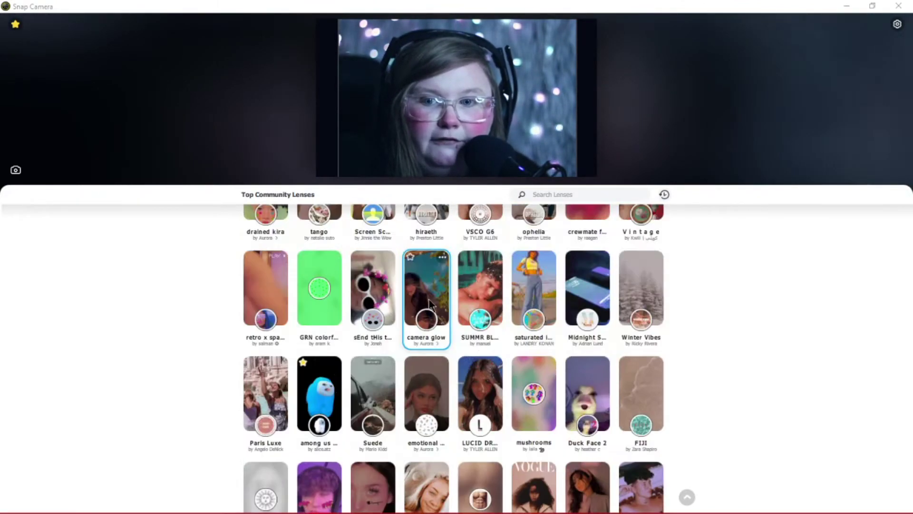
{"action": "scroll", "coordinate": [428, 305], "scroll_direction": "up", "scroll_amount": 10}
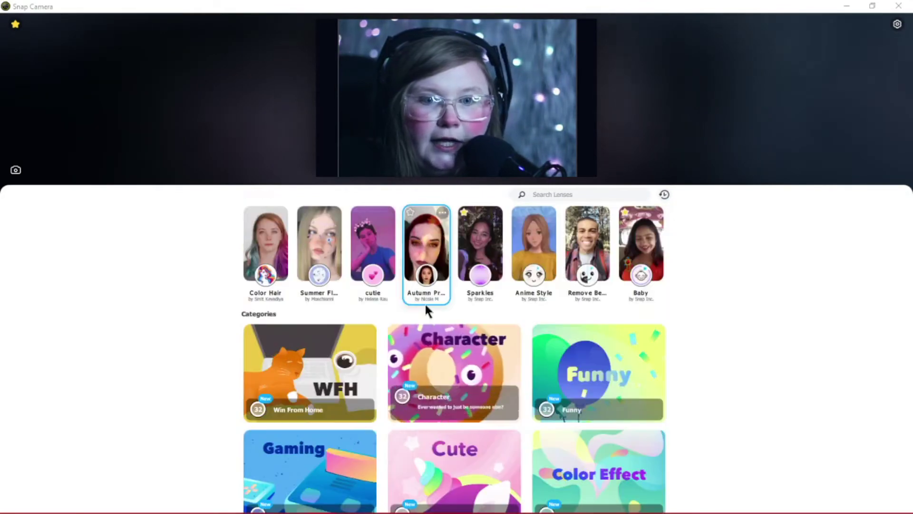
{"action": "scroll", "coordinate": [442, 393], "scroll_direction": "down", "scroll_amount": 4}
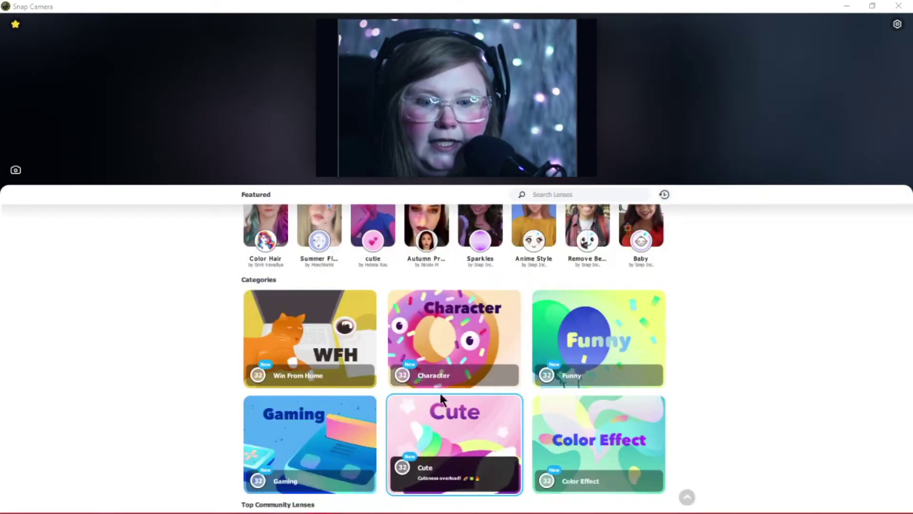
{"action": "scroll", "coordinate": [385, 405], "scroll_direction": "down", "scroll_amount": 1}
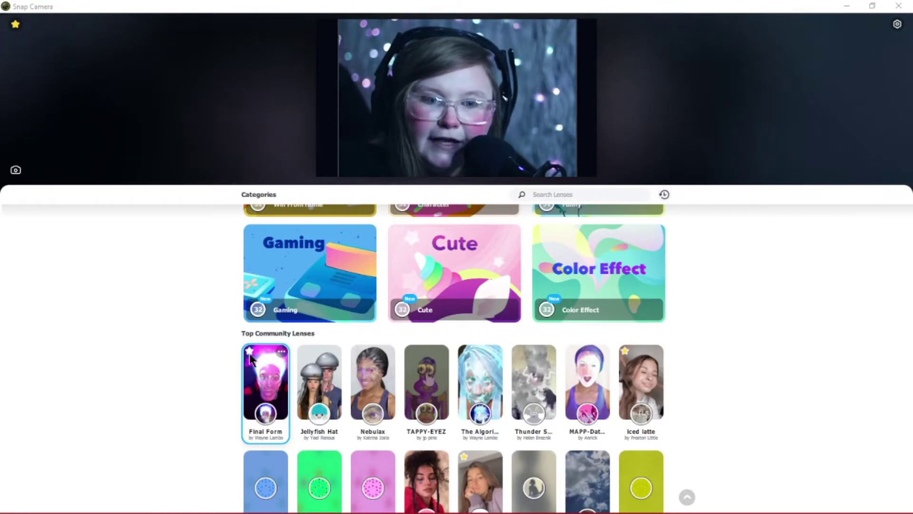
{"action": "left_click", "coordinate": [282, 352]}
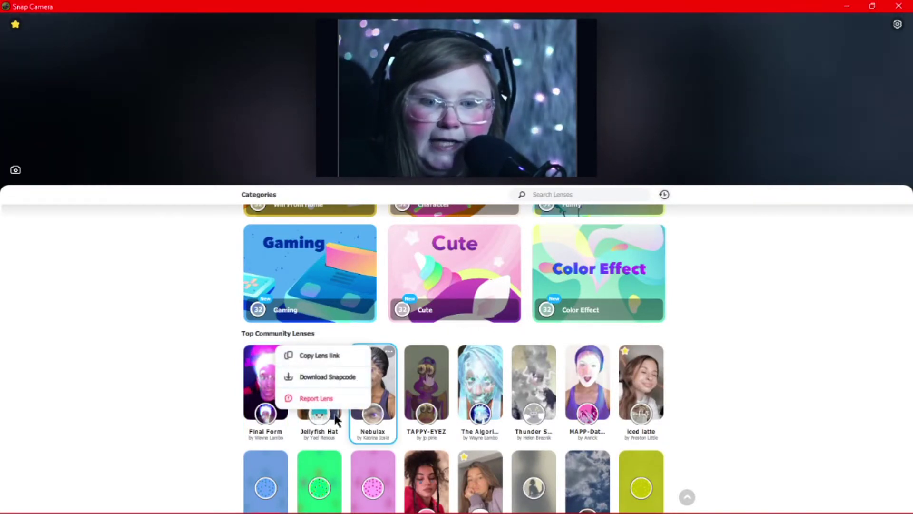
- Check the settings (USB Video camera, 1280x720 50 FPS), then return to the lens browser
{"action": "left_click", "coordinate": [897, 24]}
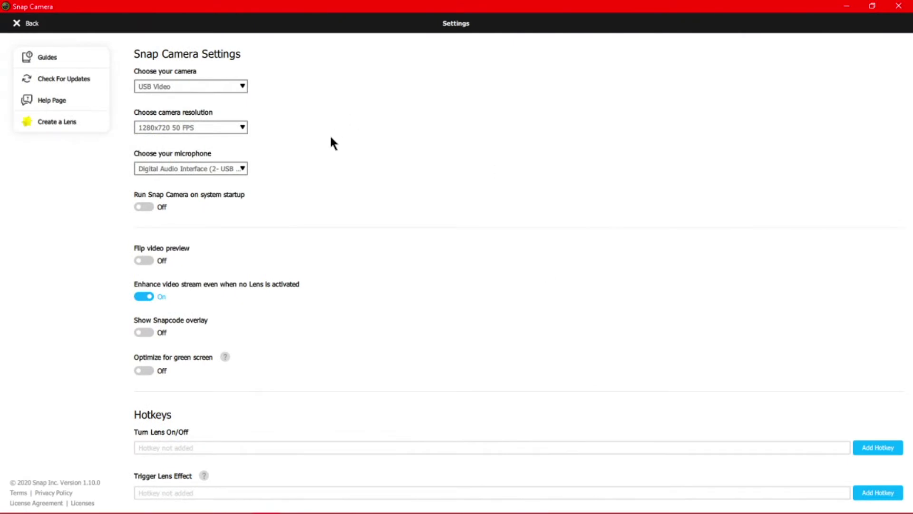
{"action": "scroll", "coordinate": [323, 278], "scroll_direction": "down", "scroll_amount": 3}
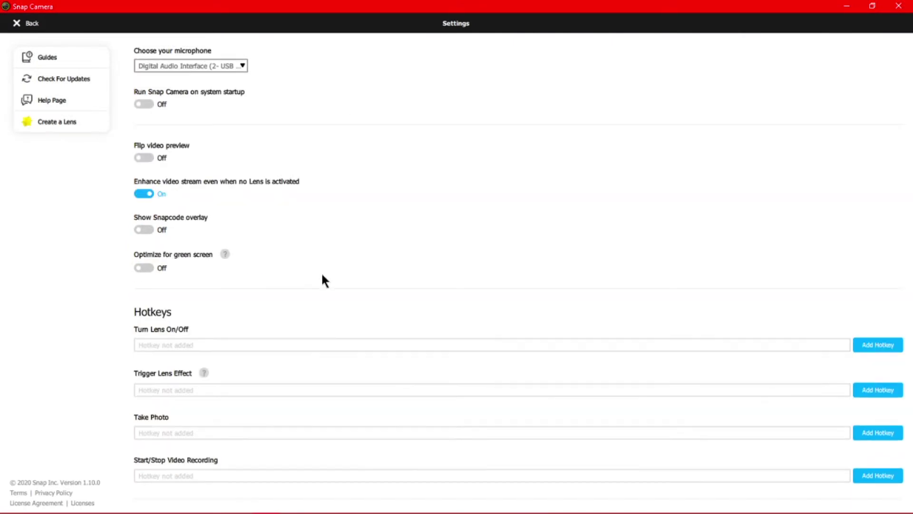
{"action": "scroll", "coordinate": [319, 279], "scroll_direction": "up", "scroll_amount": 1}
{"action": "scroll", "coordinate": [319, 282], "scroll_direction": "up", "scroll_amount": 2}
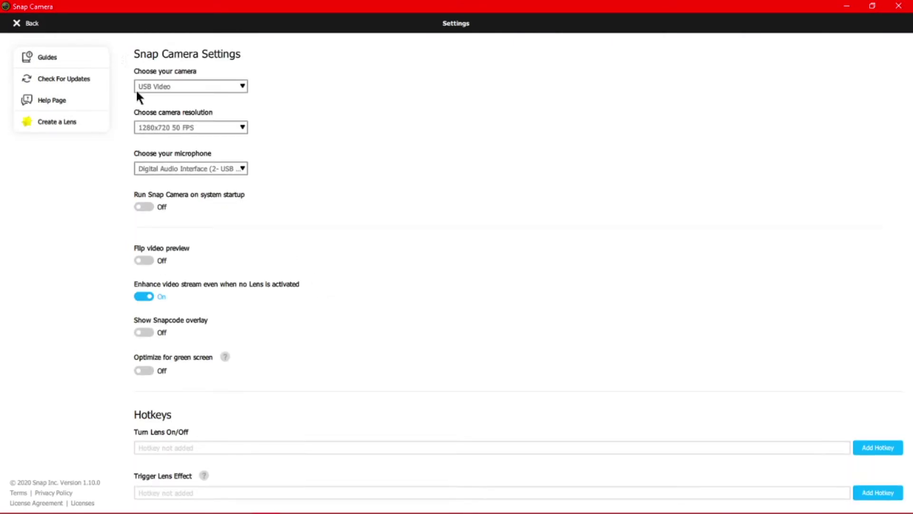
{"action": "left_click", "coordinate": [38, 27]}
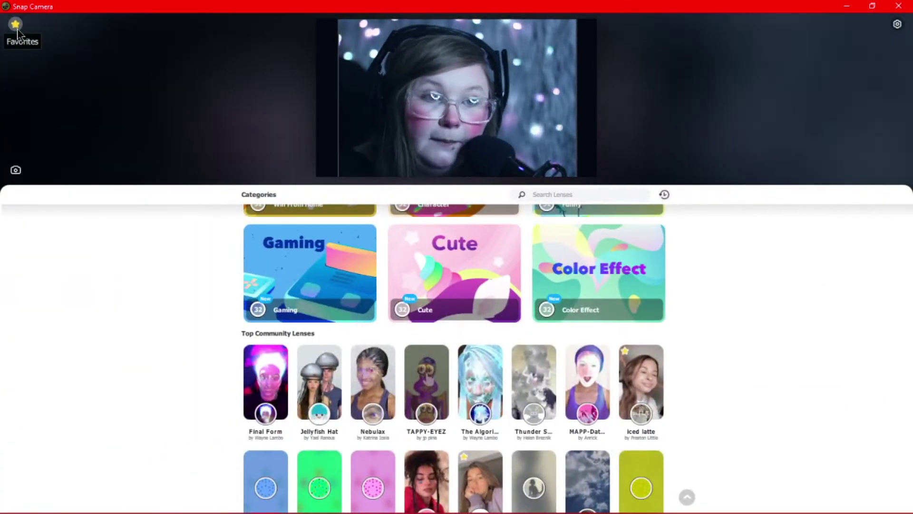
- Open the Favorites list and scroll through the saved lenses like 90s butterfly, Carrot and Cry
{"action": "left_click", "coordinate": [15, 23]}
{"action": "scroll", "coordinate": [81, 204], "scroll_direction": "down", "scroll_amount": 5}
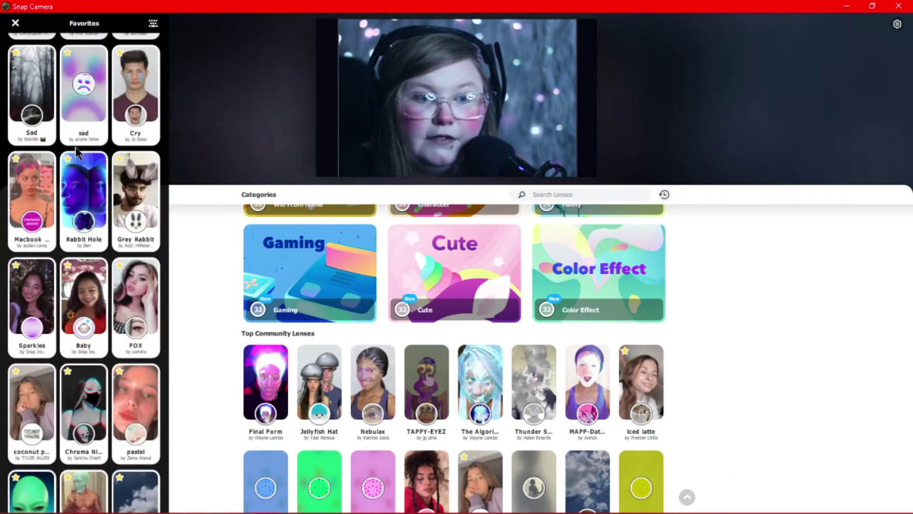
{"action": "scroll", "coordinate": [82, 204], "scroll_direction": "down", "scroll_amount": 7}
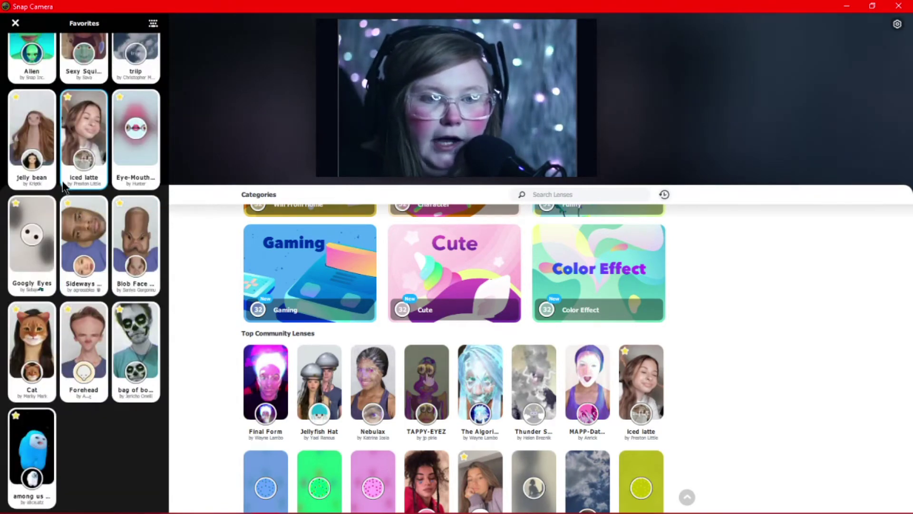
{"action": "scroll", "coordinate": [65, 187], "scroll_direction": "up", "scroll_amount": 2}
{"action": "scroll", "coordinate": [65, 187], "scroll_direction": "up", "scroll_amount": 10}
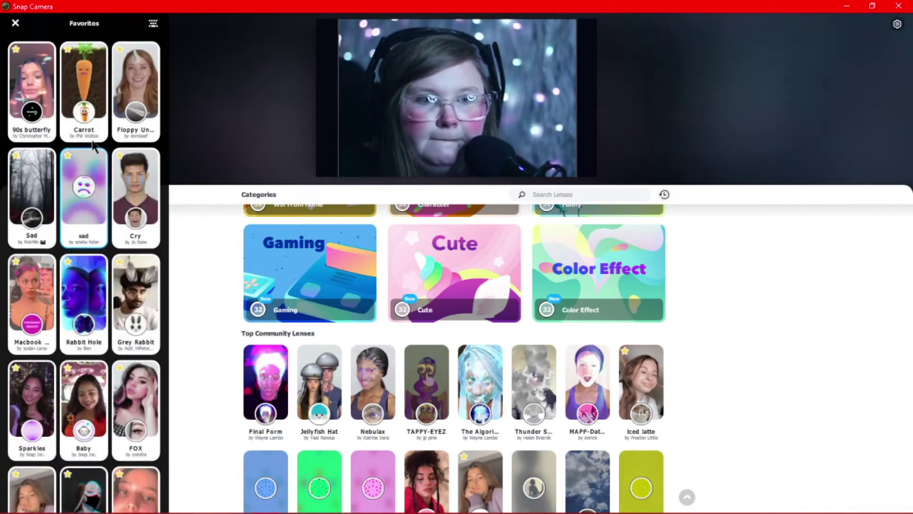
- Review which favourite lenses have Lens Hotkeys assigned, then return to Favorites
{"action": "left_click", "coordinate": [152, 24]}
{"action": "scroll", "coordinate": [160, 160], "scroll_direction": "down", "scroll_amount": 15}
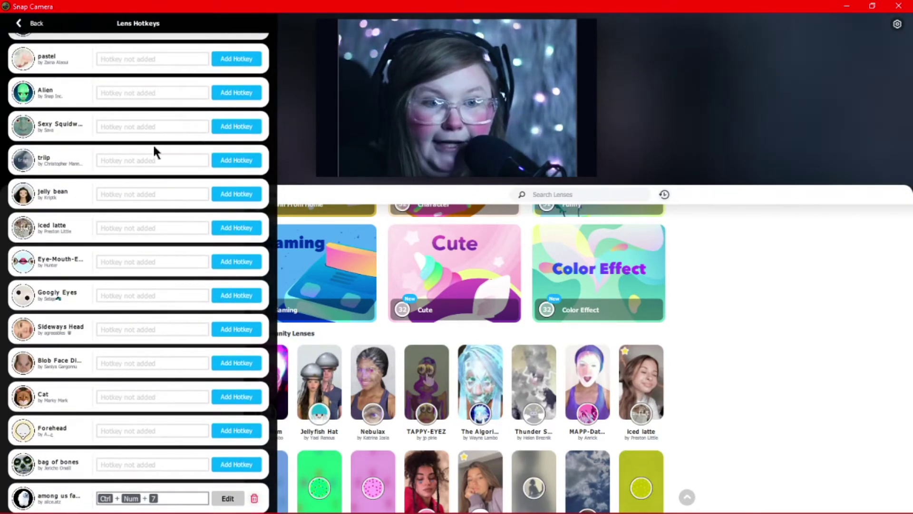
{"action": "scroll", "coordinate": [135, 250], "scroll_direction": "up", "scroll_amount": 15}
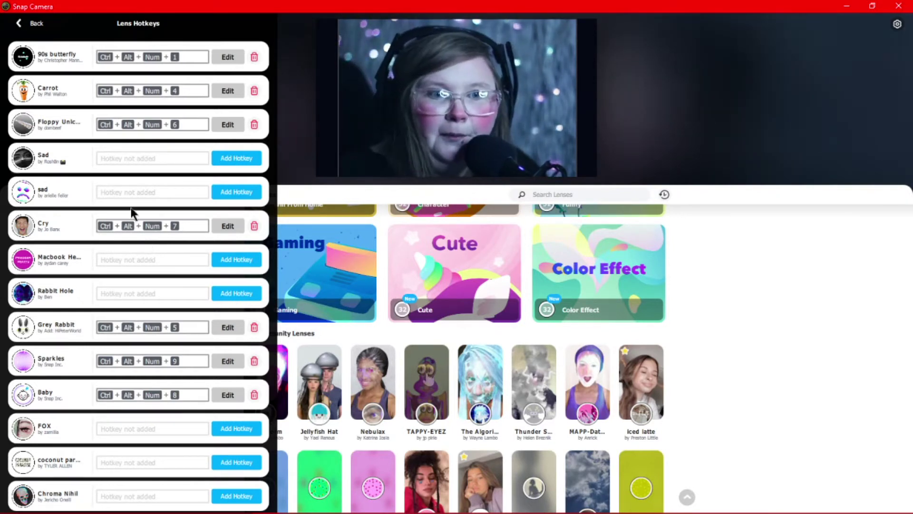
{"action": "left_click", "coordinate": [22, 25]}
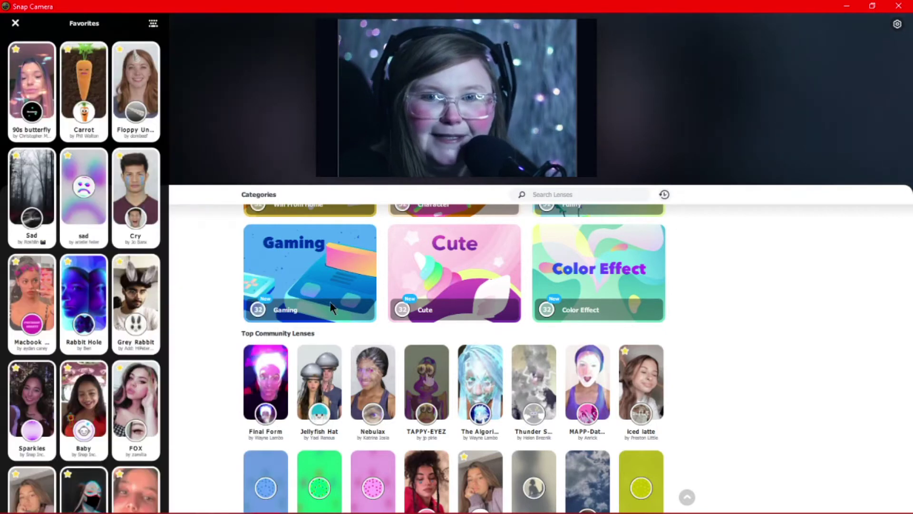
- Close Favorites, apply the among us lens and recolour its character from cyan to magenta
{"action": "left_click", "coordinate": [15, 23]}
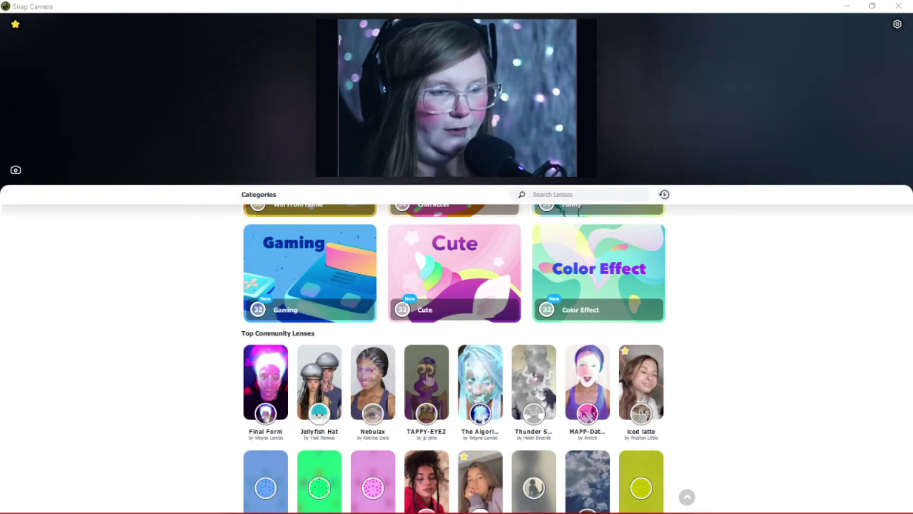
{"action": "scroll", "coordinate": [428, 378], "scroll_direction": "up", "scroll_amount": 5}
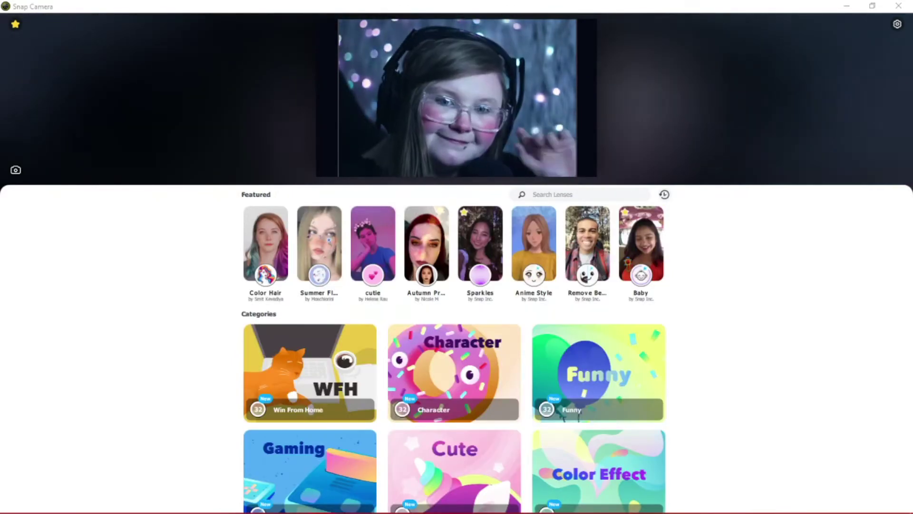
{"action": "scroll", "coordinate": [452, 335], "scroll_direction": "down", "scroll_amount": 10}
{"action": "scroll", "coordinate": [441, 404], "scroll_direction": "down", "scroll_amount": 2}
{"action": "left_click", "coordinate": [318, 428]}
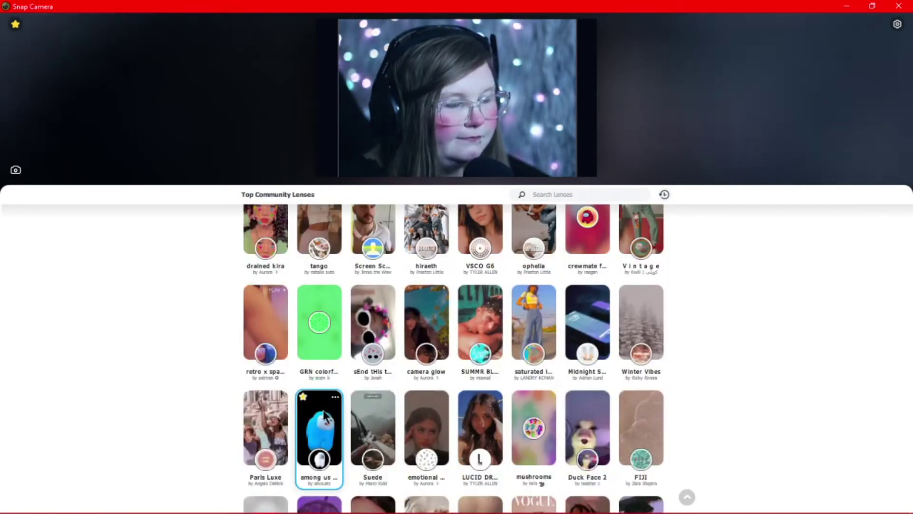
{"action": "left_click_drag", "start_coordinate": [328, 97], "coordinate": [326, 80]}
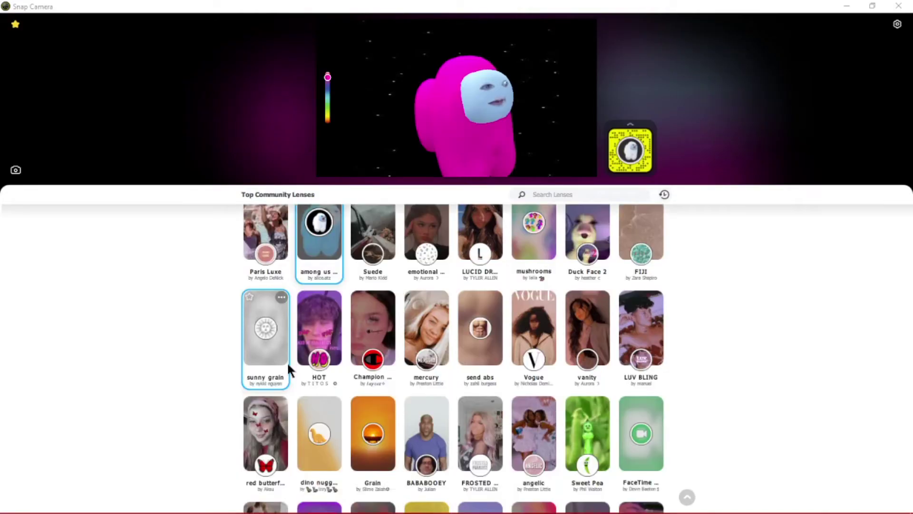
- Try the Its my Turn lens, then the Carrot and another favourite lens
{"action": "scroll", "coordinate": [287, 364], "scroll_direction": "down", "scroll_amount": 5}
{"action": "left_click", "coordinate": [597, 320]}
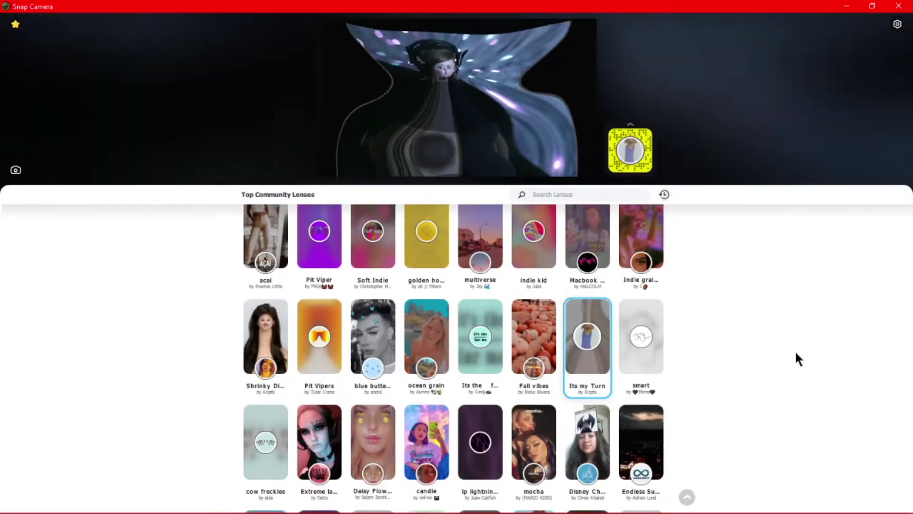
{"action": "scroll", "coordinate": [395, 374], "scroll_direction": "down", "scroll_amount": 3}
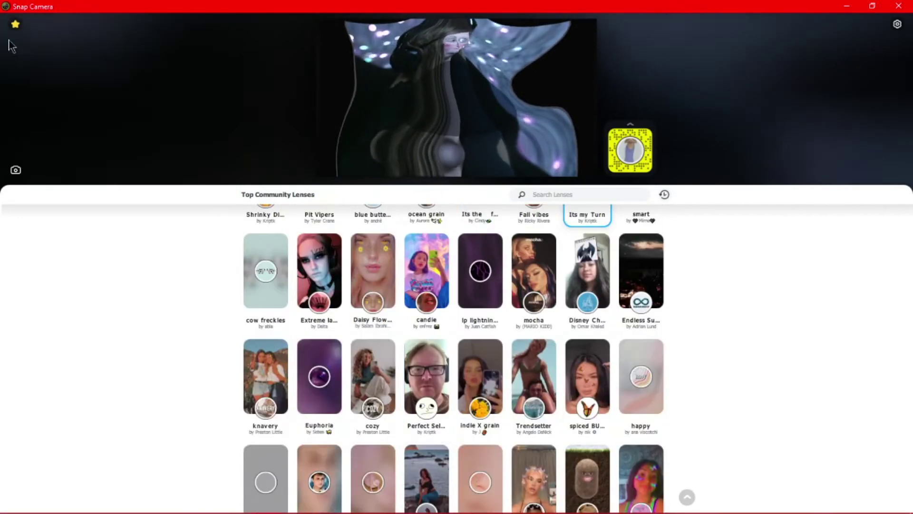
{"action": "left_click", "coordinate": [16, 24]}
{"action": "left_click", "coordinate": [74, 80]}
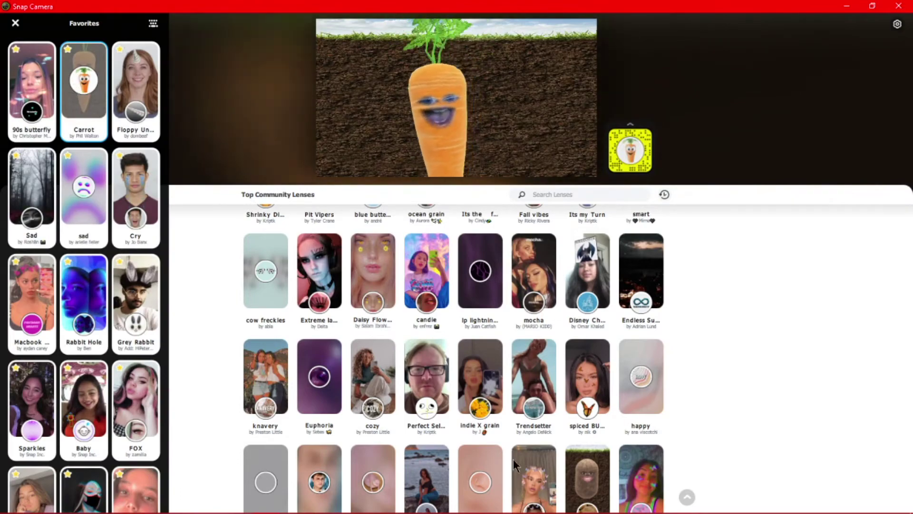
{"action": "scroll", "coordinate": [120, 218], "scroll_direction": "down", "scroll_amount": 5}
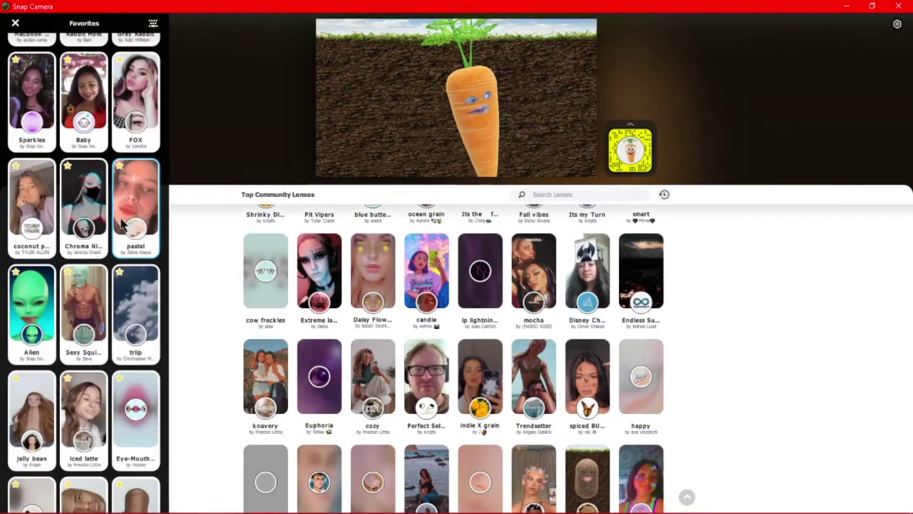
{"action": "left_click", "coordinate": [79, 79]}
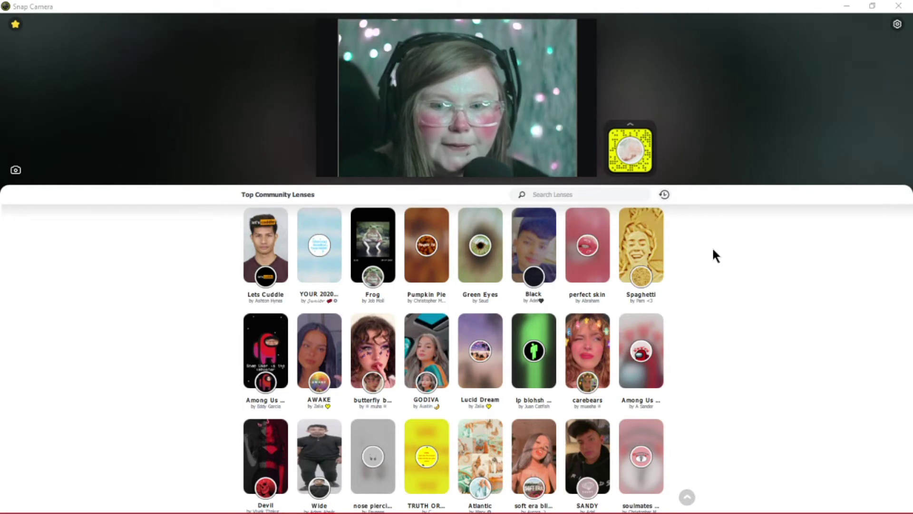
- Reopen the Favorites list and then open Snap Camera's Settings page
{"action": "left_click", "coordinate": [732, 272]}
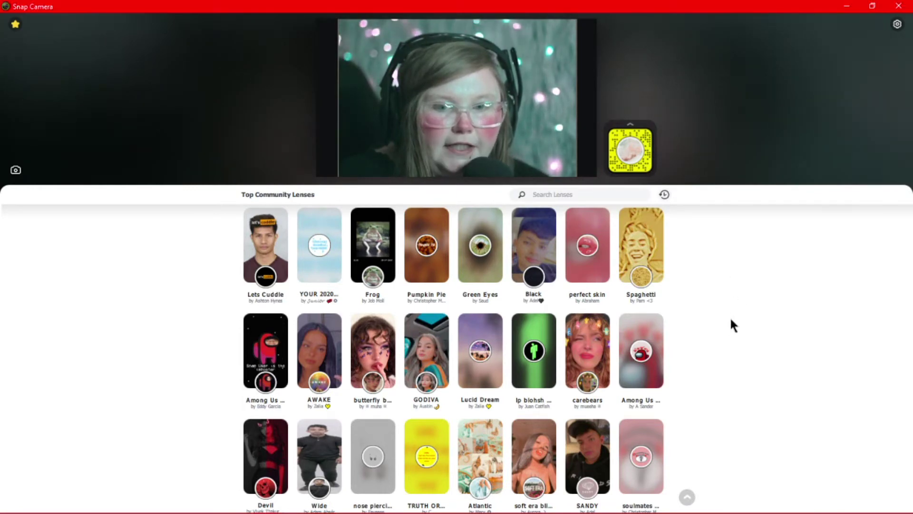
{"action": "scroll", "coordinate": [495, 319], "scroll_direction": "up", "scroll_amount": 10}
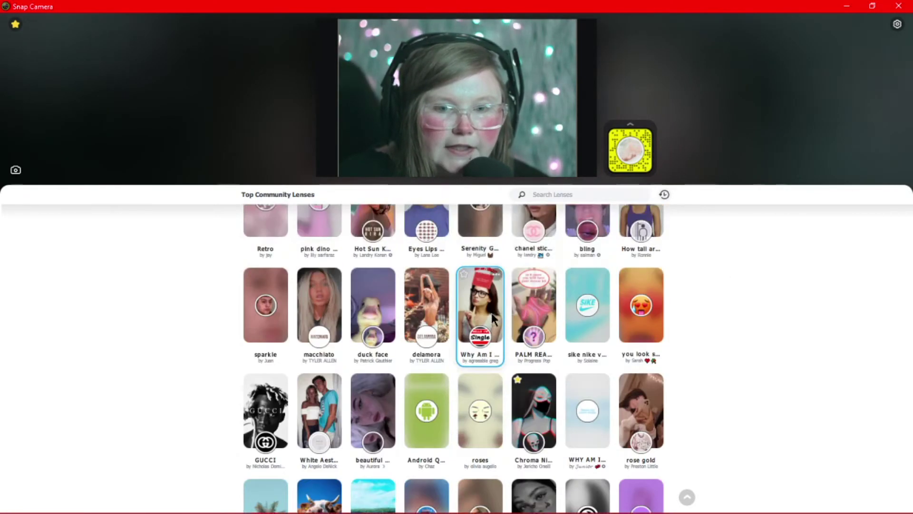
{"action": "scroll", "coordinate": [493, 317], "scroll_direction": "up", "scroll_amount": 10}
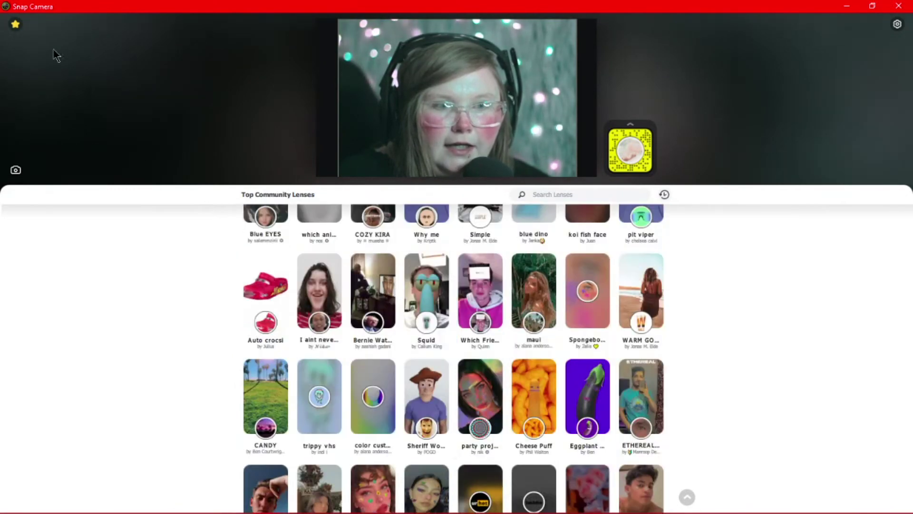
{"action": "left_click", "coordinate": [16, 25]}
{"action": "scroll", "coordinate": [123, 281], "scroll_direction": "up", "scroll_amount": 10}
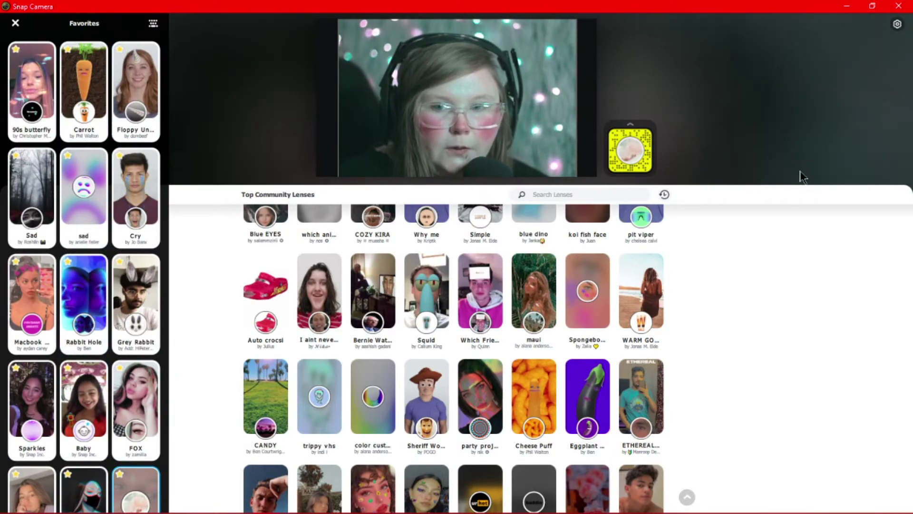
{"action": "left_click", "coordinate": [897, 24]}
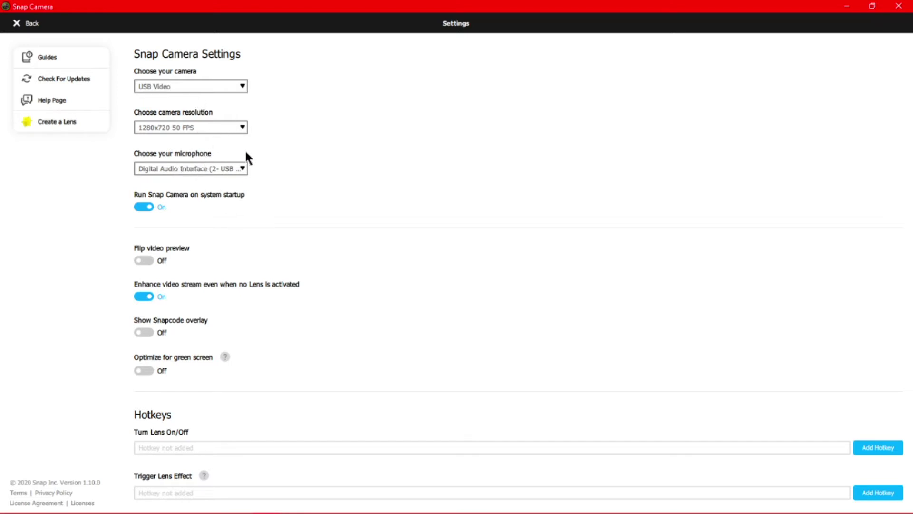
- Scroll through the settings down to Hotkeys with startup launch off, then return to the lens view
{"action": "scroll", "coordinate": [247, 159], "scroll_direction": "down", "scroll_amount": 2}
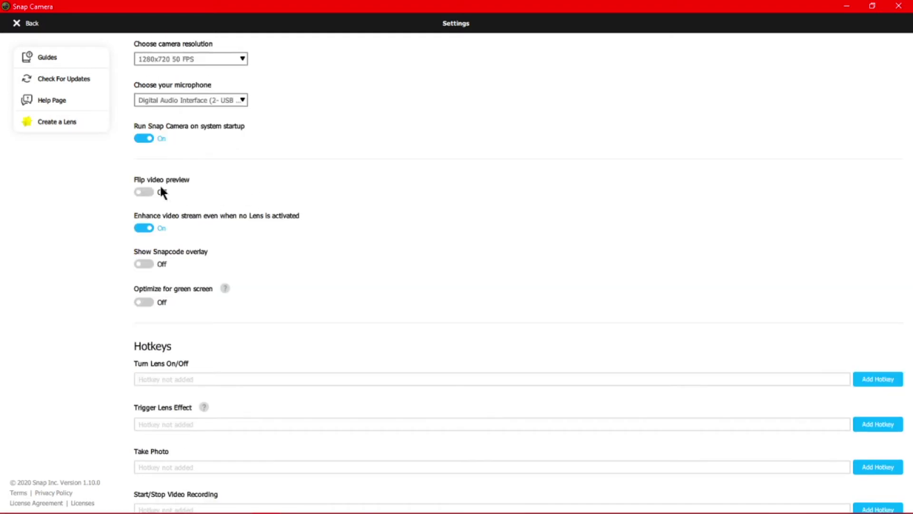
{"action": "scroll", "coordinate": [210, 172], "scroll_direction": "down", "scroll_amount": 2}
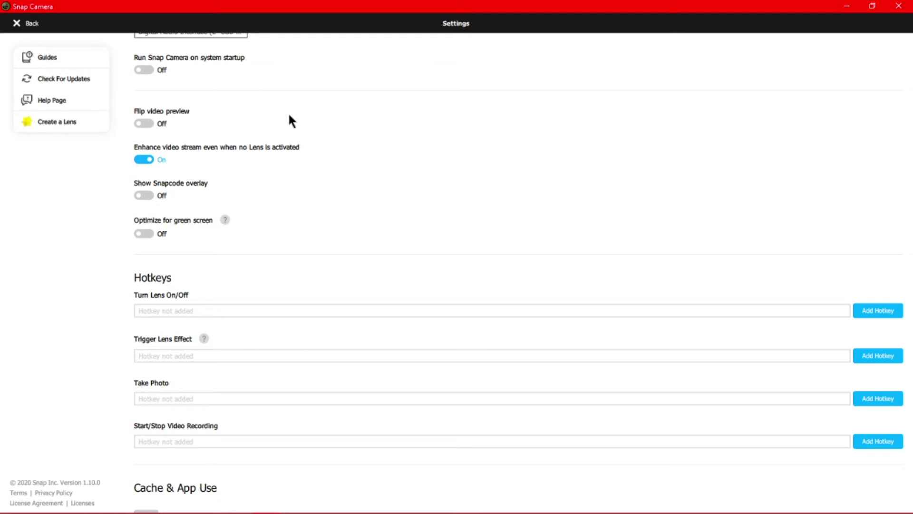
{"action": "scroll", "coordinate": [290, 115], "scroll_direction": "down", "scroll_amount": 1}
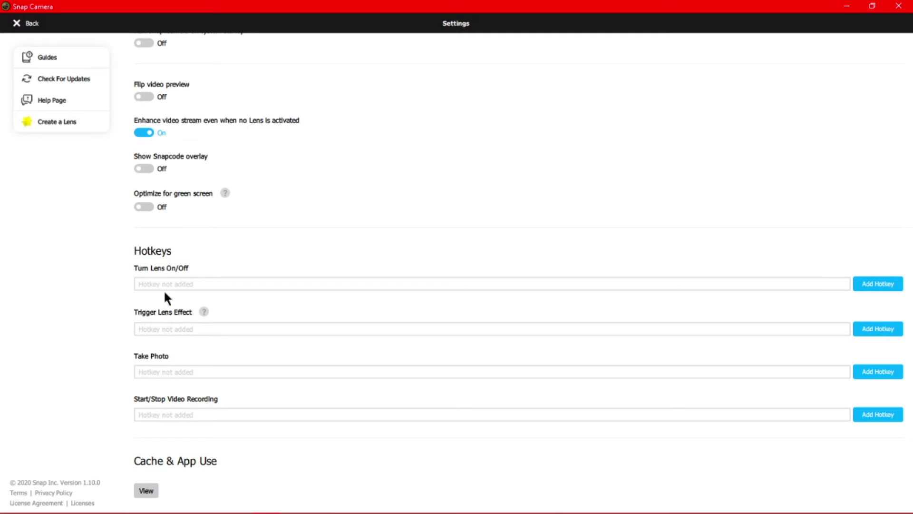
{"action": "scroll", "coordinate": [142, 65], "scroll_direction": "up", "scroll_amount": 3}
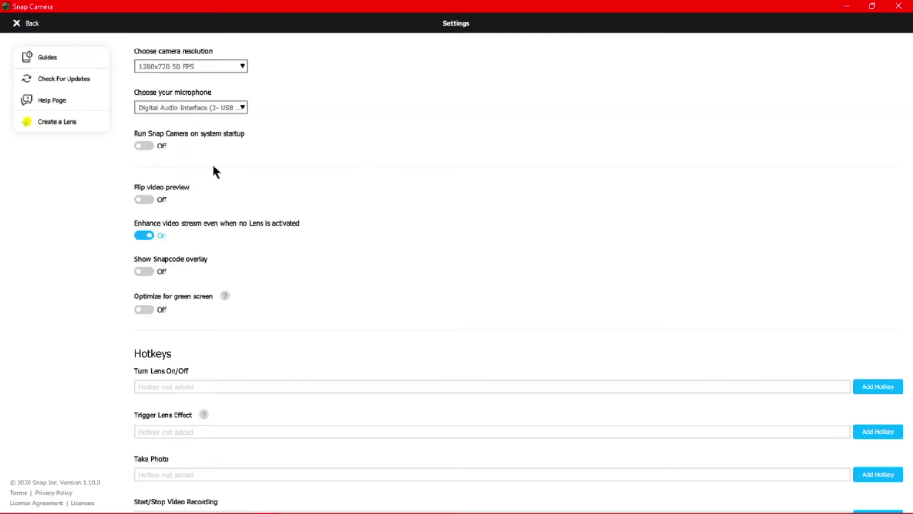
{"action": "left_click", "coordinate": [29, 23]}
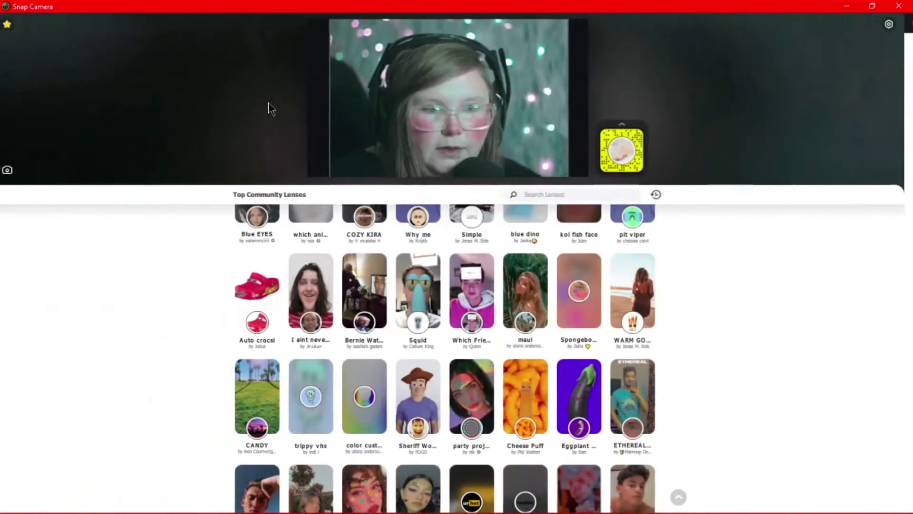
- Assign Ctrl + Num + 7 as the among us lens hotkey in Lens Hotkeys and save it
{"action": "left_click", "coordinate": [15, 24]}
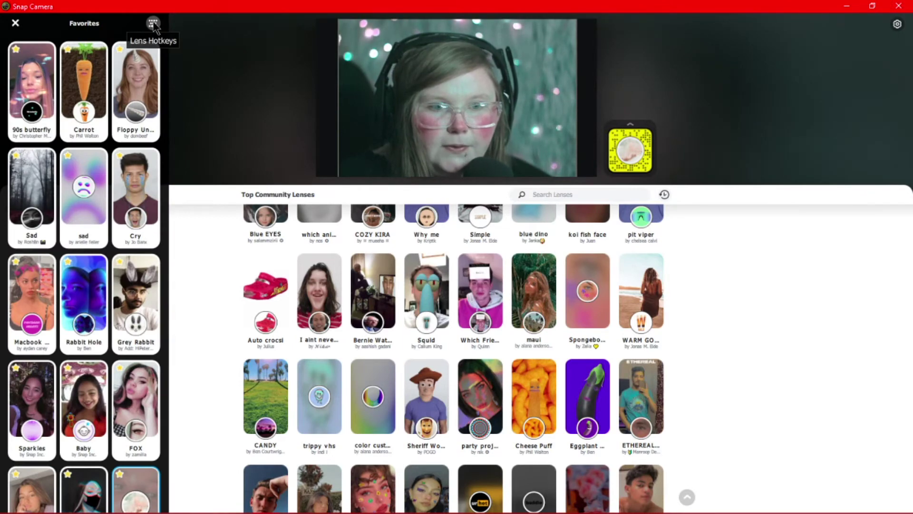
{"action": "left_click", "coordinate": [154, 24]}
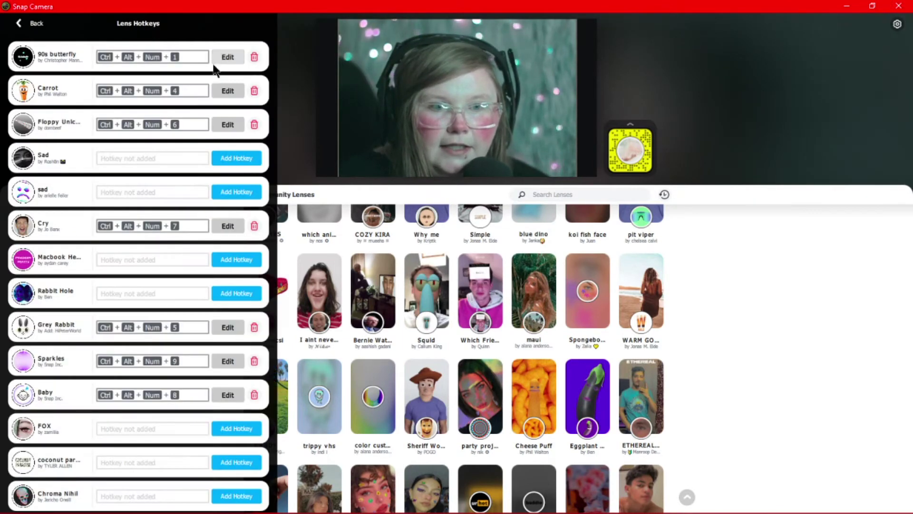
{"action": "scroll", "coordinate": [155, 208], "scroll_direction": "down", "scroll_amount": 7}
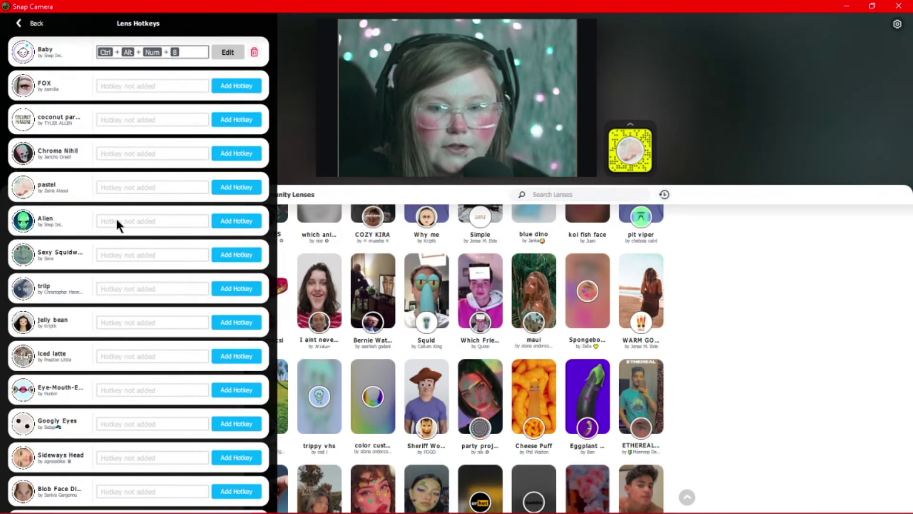
{"action": "scroll", "coordinate": [117, 221], "scroll_direction": "down", "scroll_amount": 3}
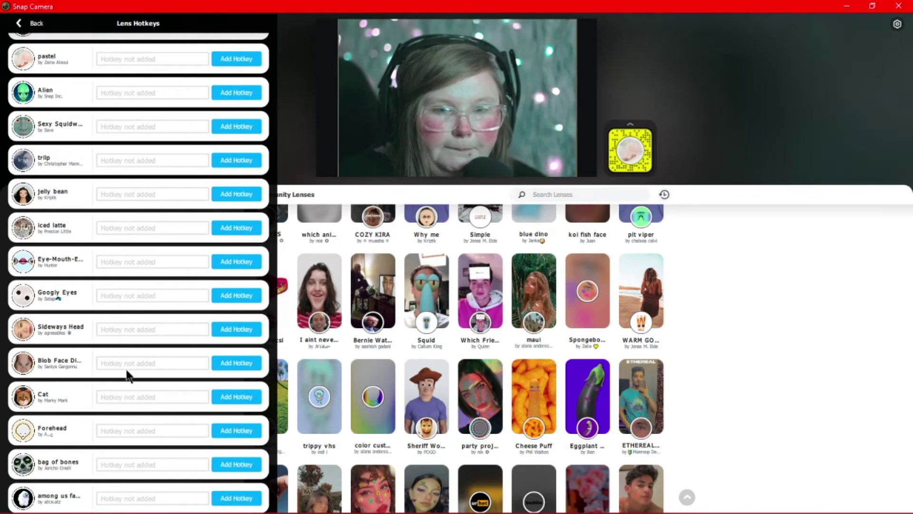
{"action": "left_click", "coordinate": [136, 497]}
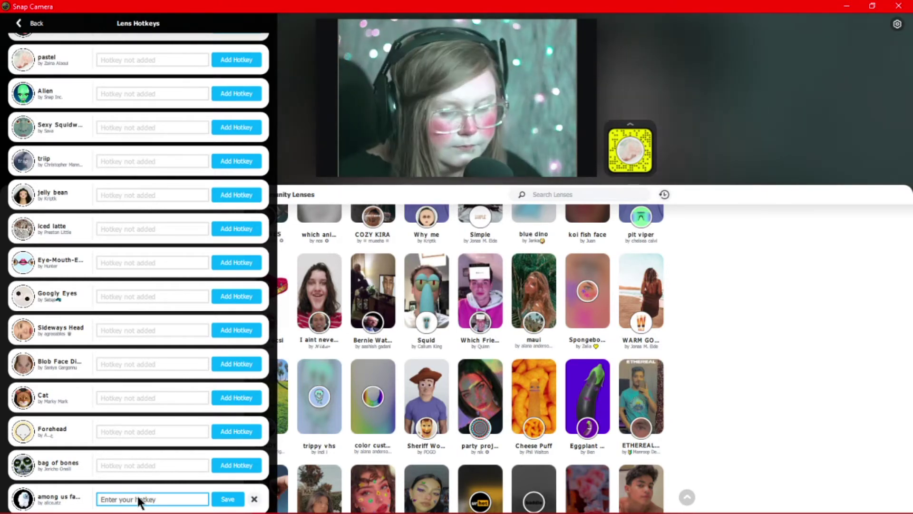
{"action": "key", "text": "ctrl+KP_7"}
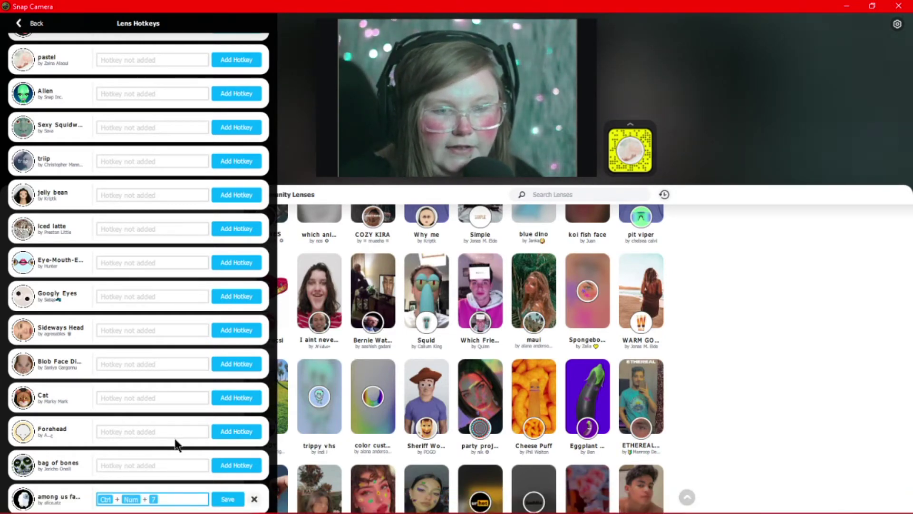
{"action": "left_click", "coordinate": [228, 499]}
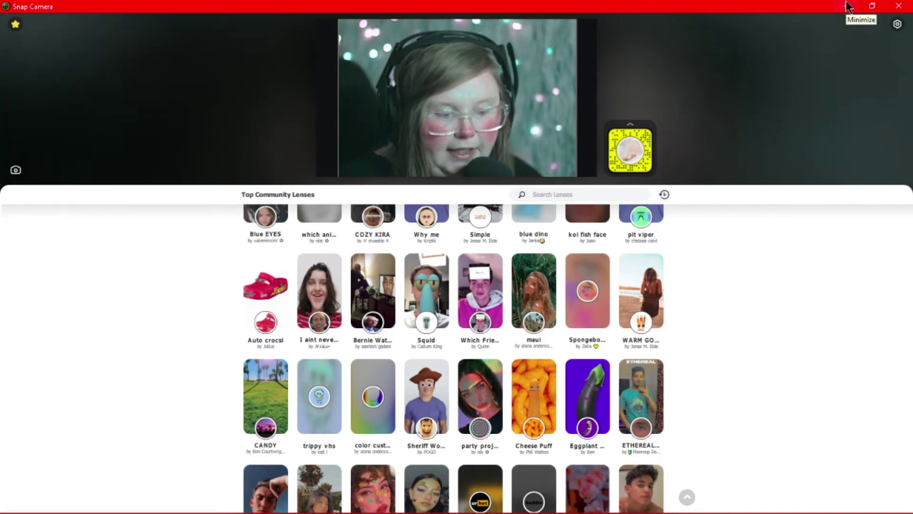
- Press Ctrl + Num + 7 twice to apply and then remove the Among Us lens
{"action": "key", "text": "ctrl+KP_7"}
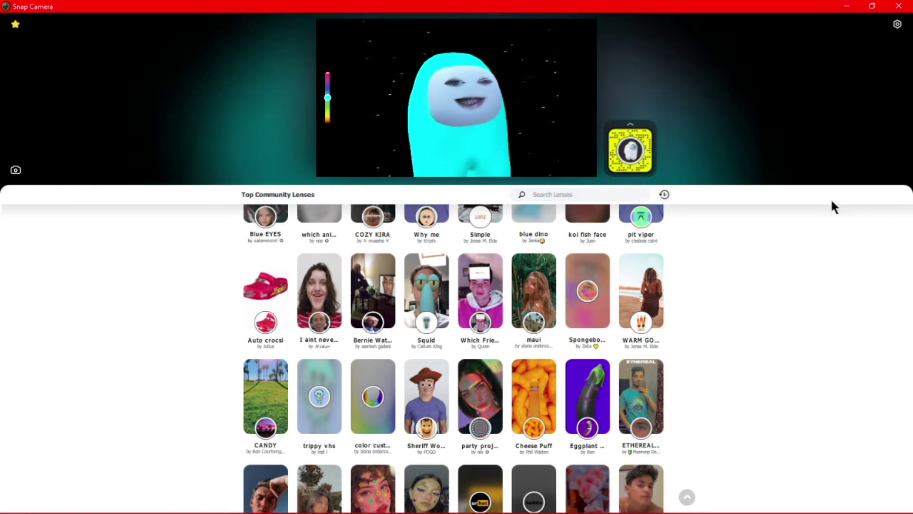
{"action": "key", "text": "ctrl+KP_7"}
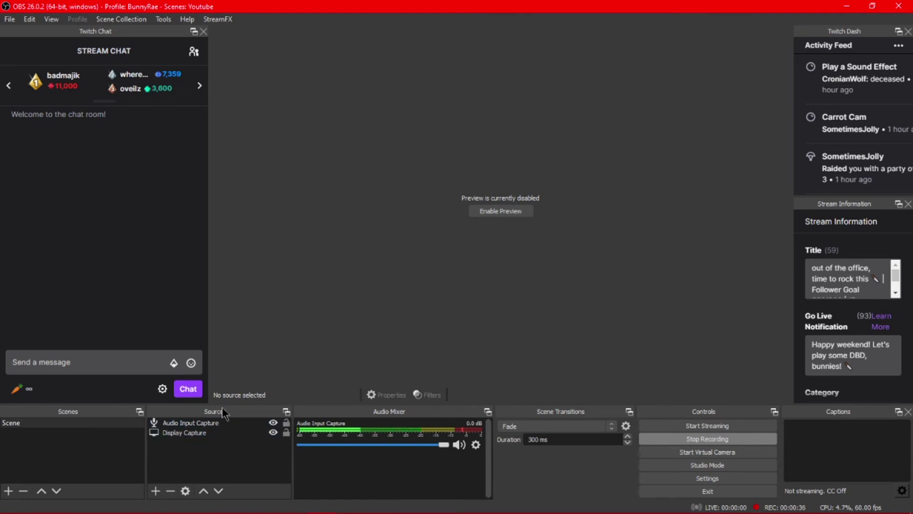
- Create a new Video Capture Device source from the Sources + menu
{"action": "left_click", "coordinate": [156, 491]}
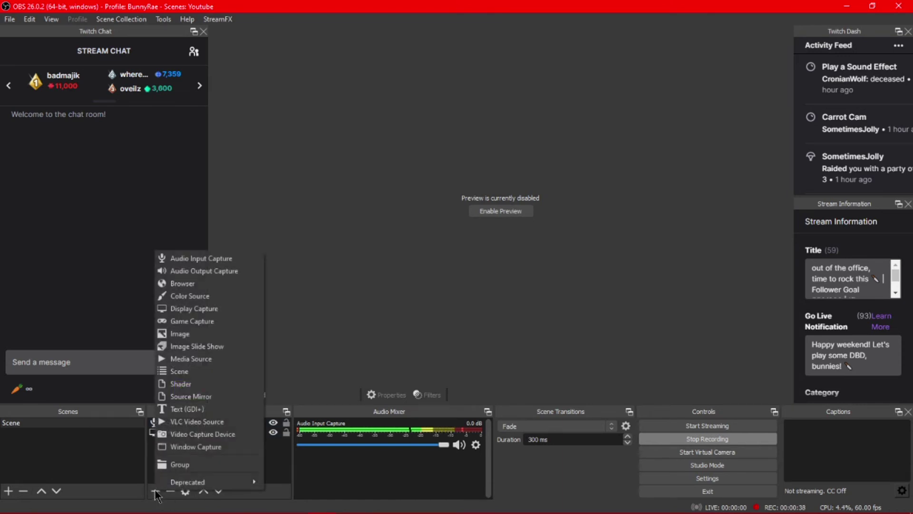
{"action": "left_click", "coordinate": [212, 434]}
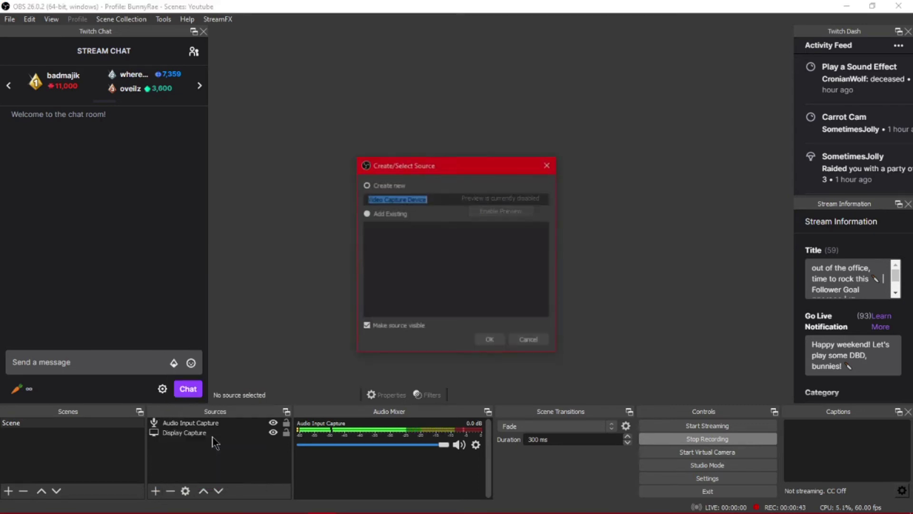
{"action": "left_click", "coordinate": [490, 341]}
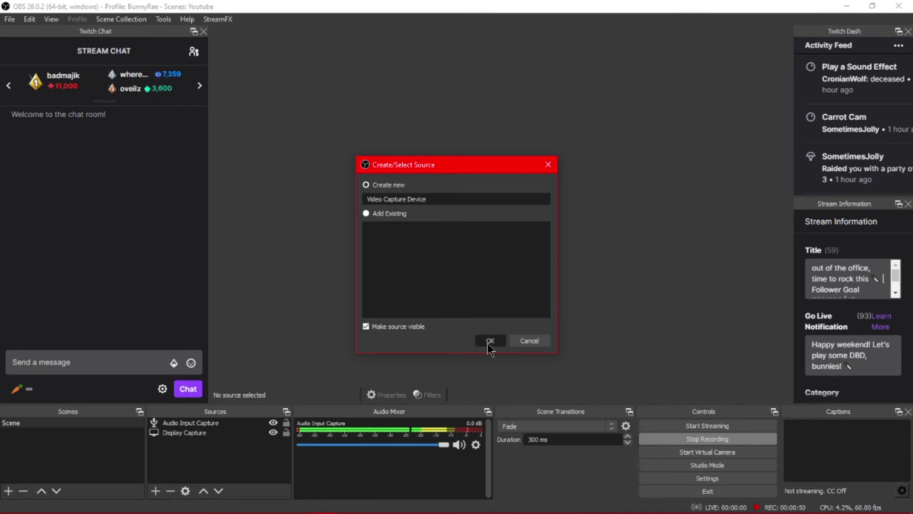
- Accept the Video Capture Device properties so the live webcam feed appears in the OBS preview
{"action": "left_click_drag", "start_coordinate": [401, 98], "coordinate": [422, 43]}
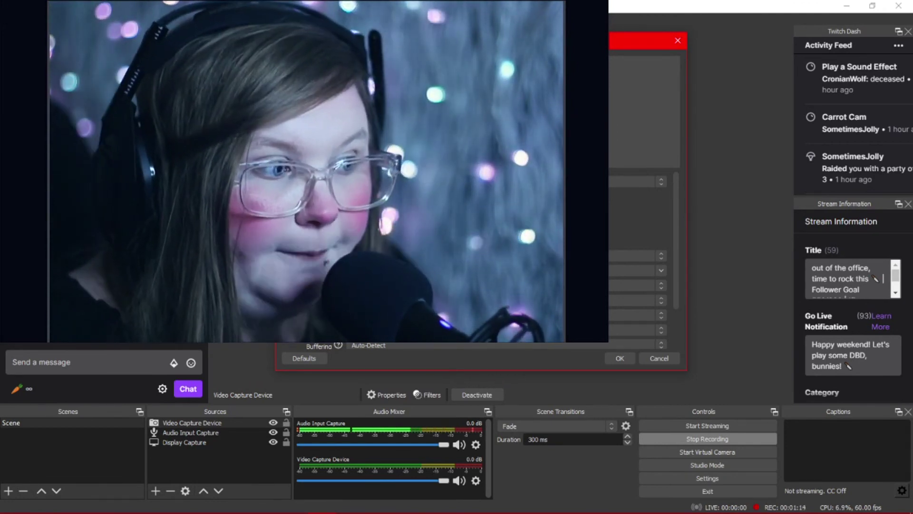
{"action": "scroll", "coordinate": [642, 262], "scroll_direction": "down", "scroll_amount": 3}
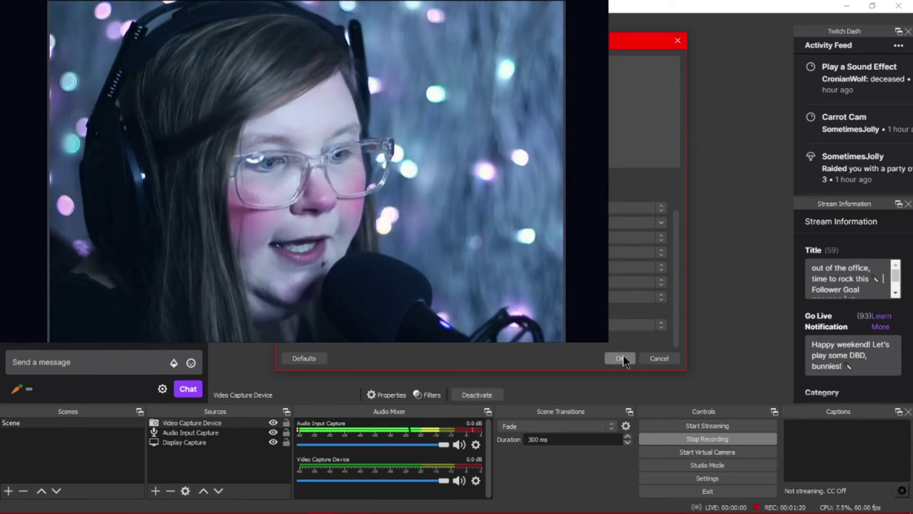
{"action": "left_click", "coordinate": [621, 358]}
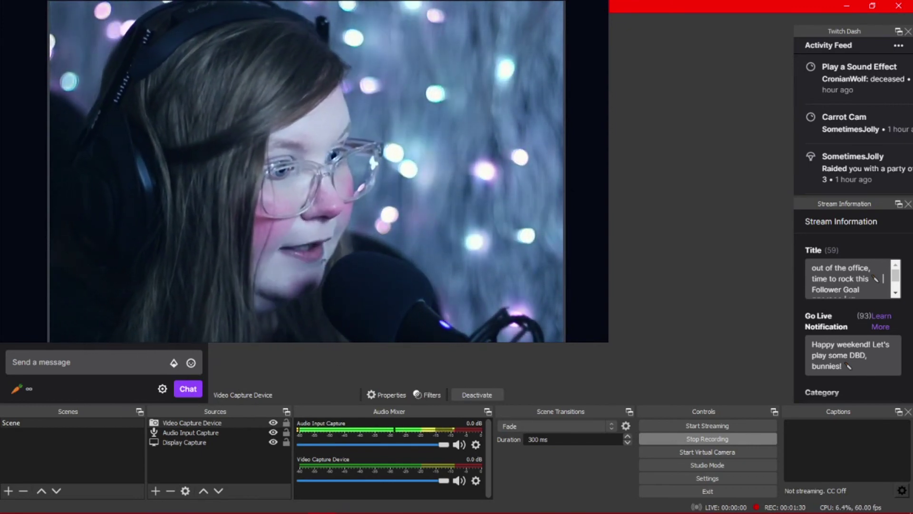
{"action": "mouse_move", "coordinate": [270, 512]}
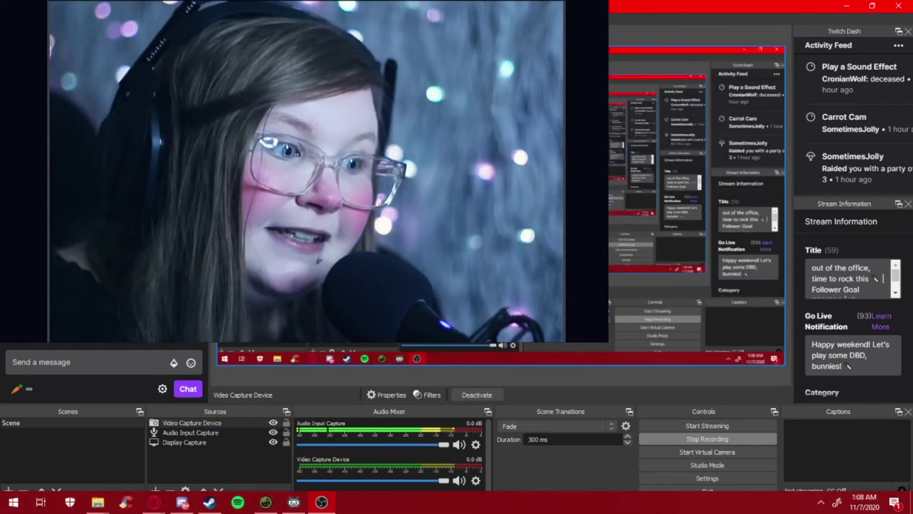